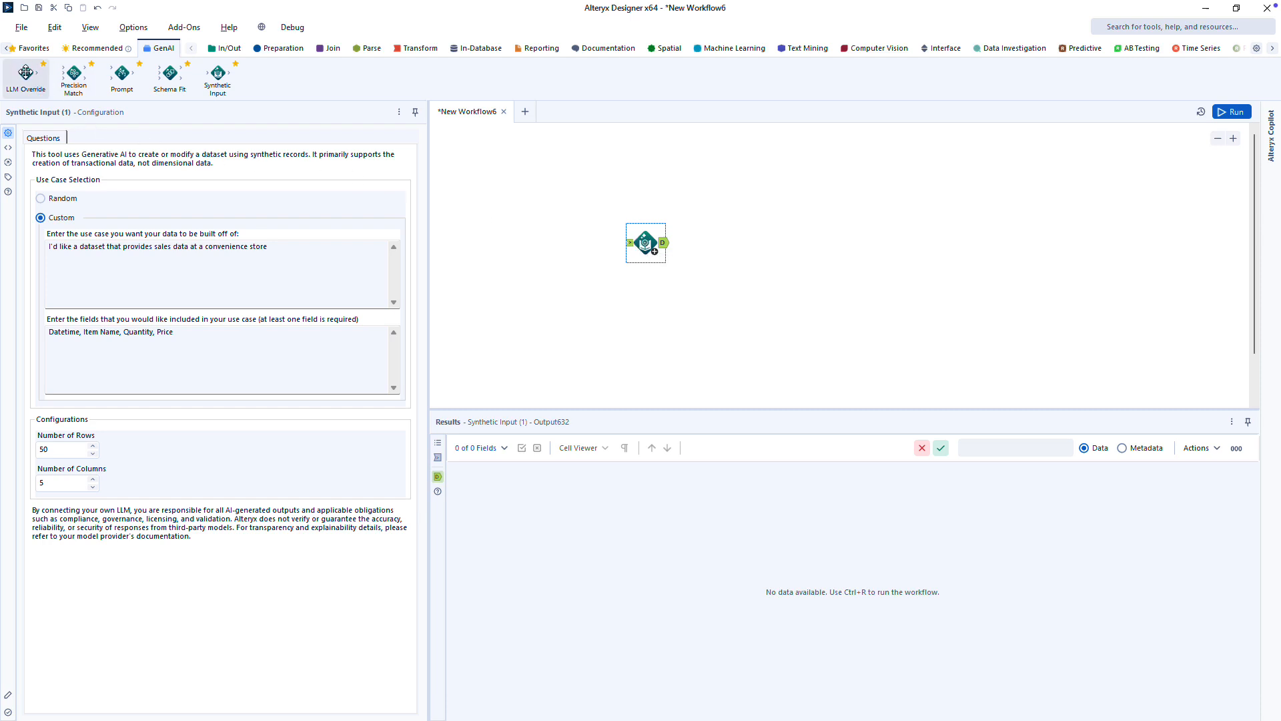
Connect an LLM Override tool to Synthetic Input and set the use case to "A dataset of online retail transactions including customer and order details."
drag(26, 73, 645, 244)
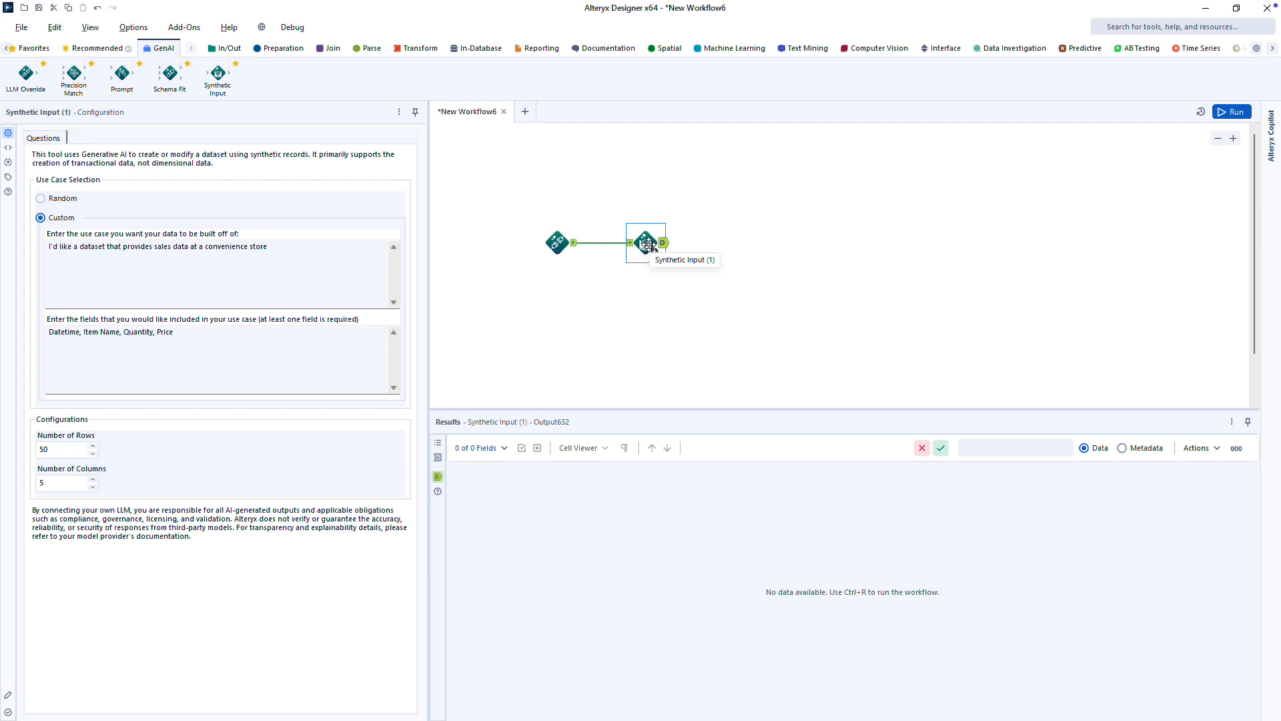
drag(360, 247, 20, 245)
text(A)
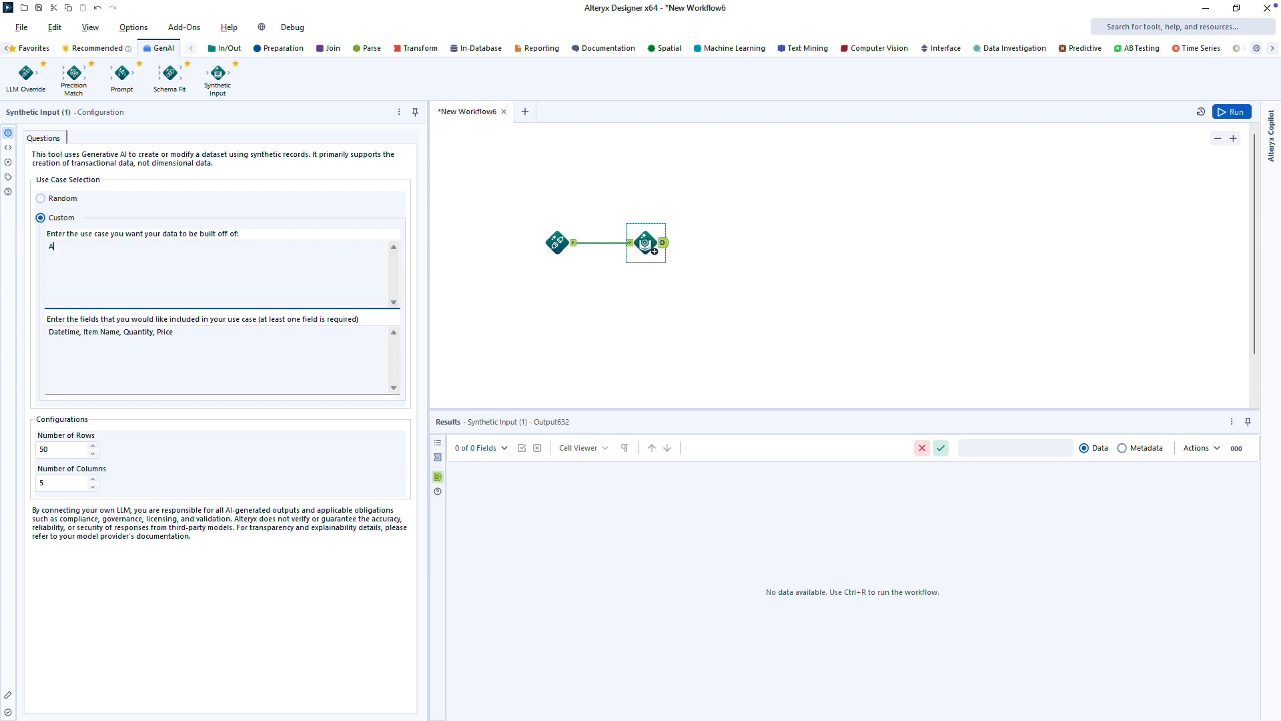
text( dataset of online retail transactions including customer and )
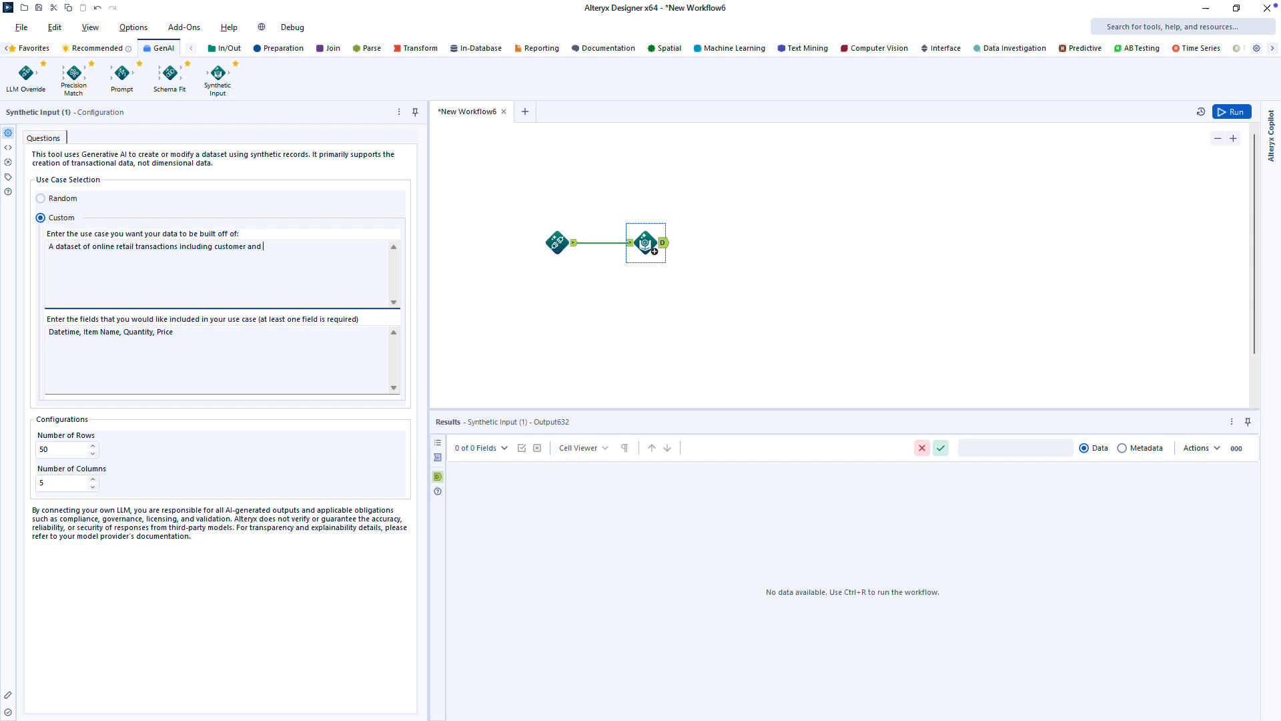
text(order details.)
Replace the fields to include with "CustomerName, Email, OrderDate, ItemName, Quantity, TotalPrice"
drag(175, 340, 50, 343)
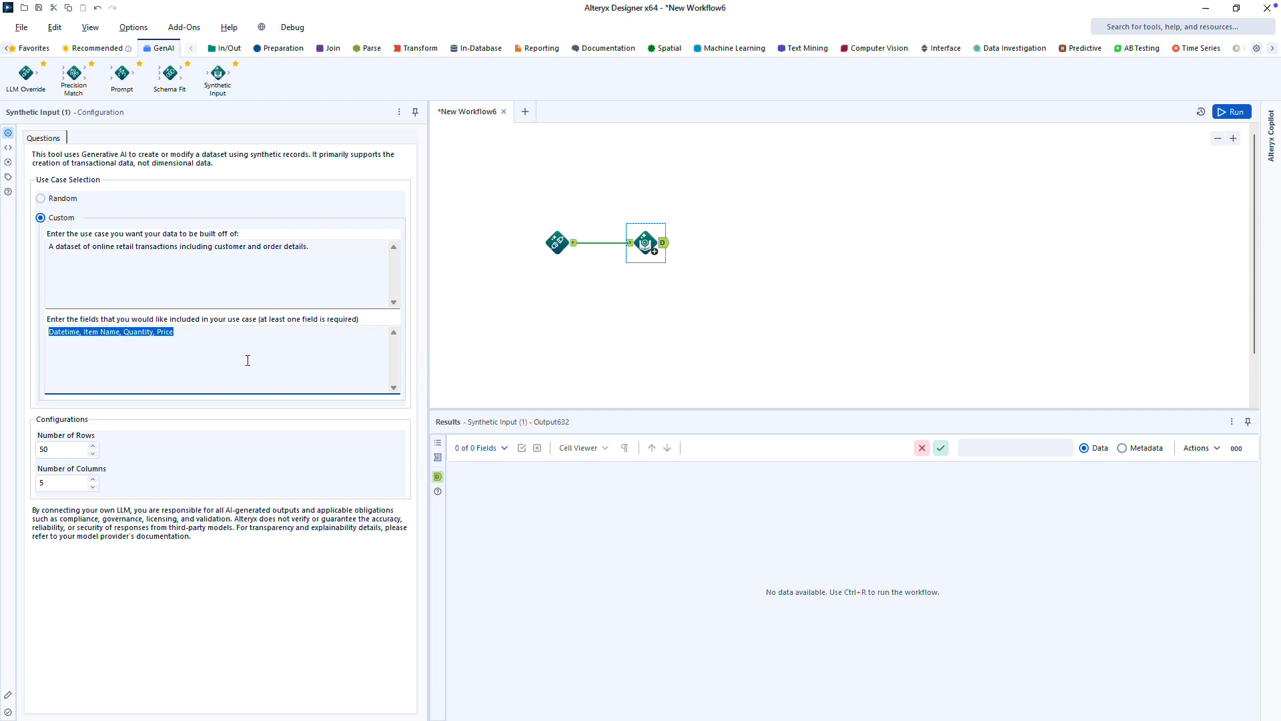
text(Customer)
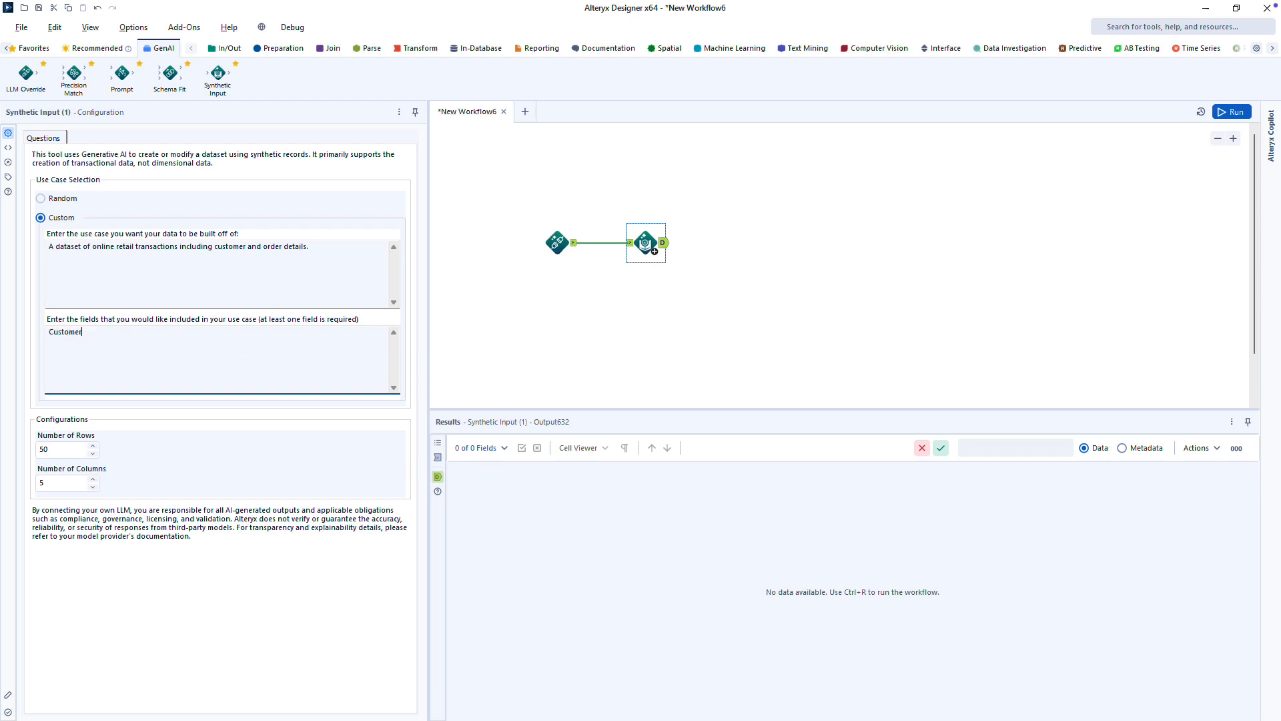
text(Name, Email, OrderDate, ItemName, Quantity, TotalPrice)
Set the synthetic dataset's size to 8 columns and 100 rows
drag(68, 483, 28, 485)
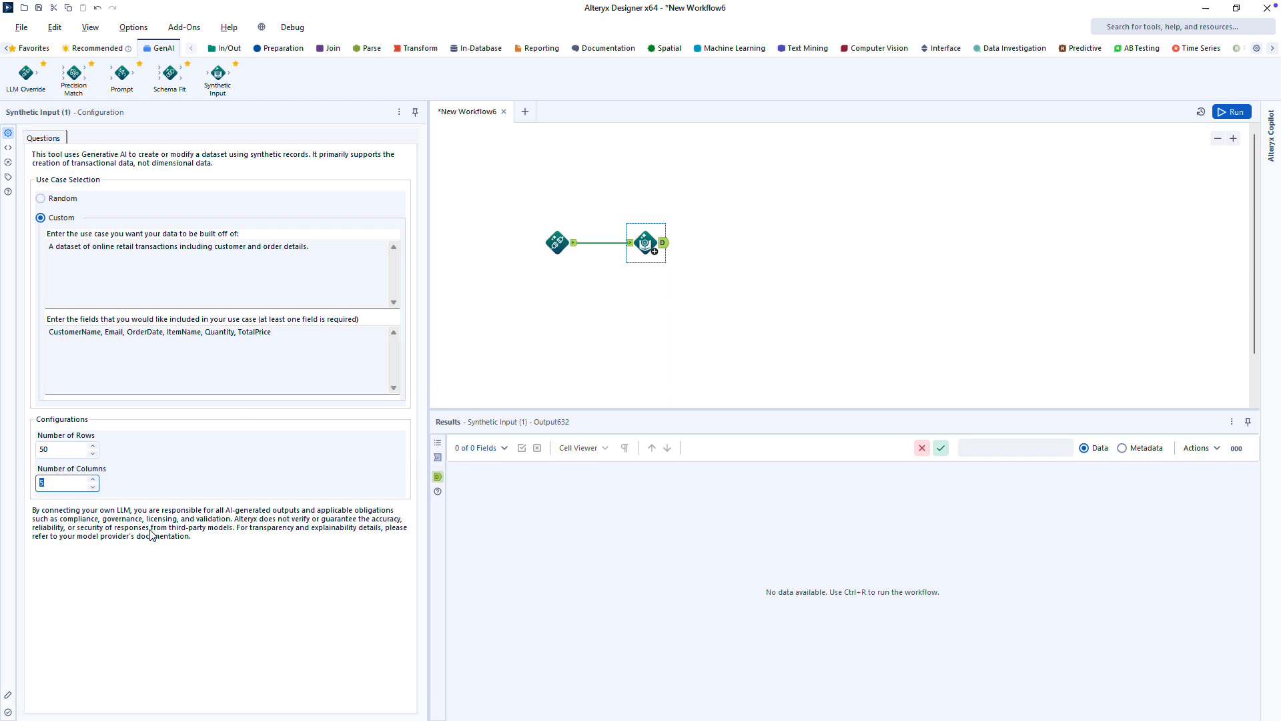
text(8)
drag(66, 449, 23, 458)
text(100)
click(548, 242)
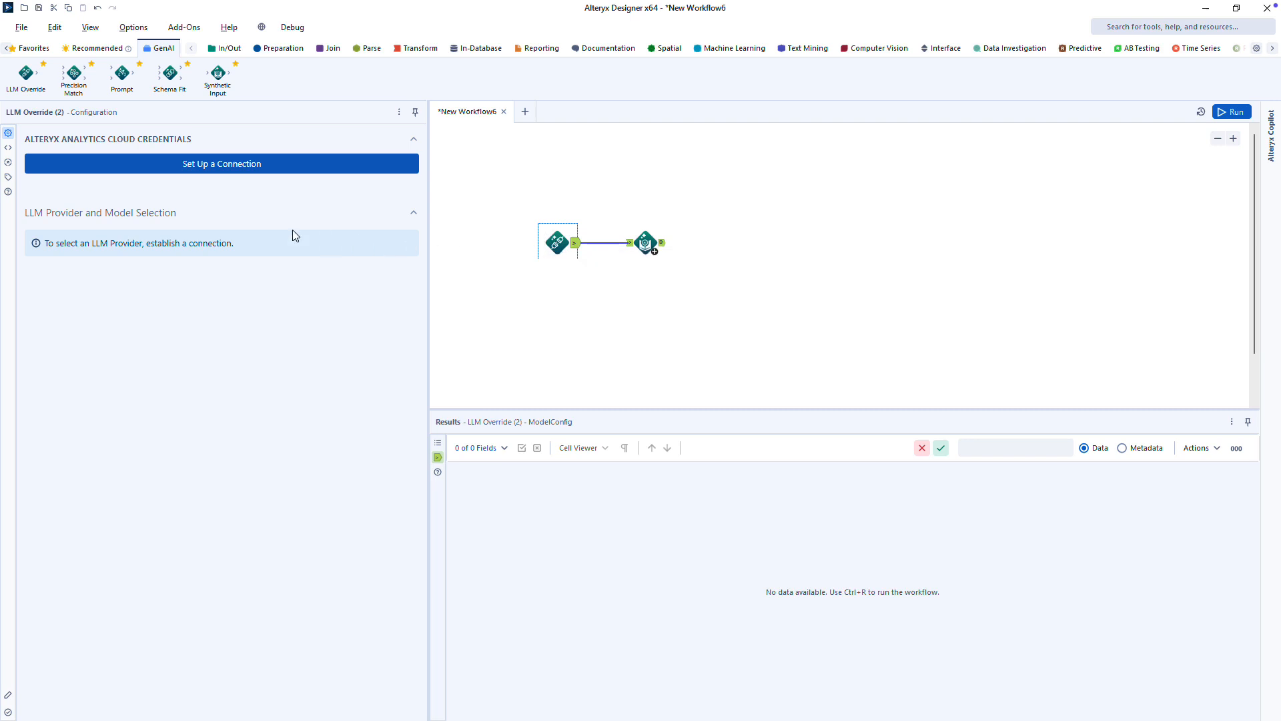
click(189, 175)
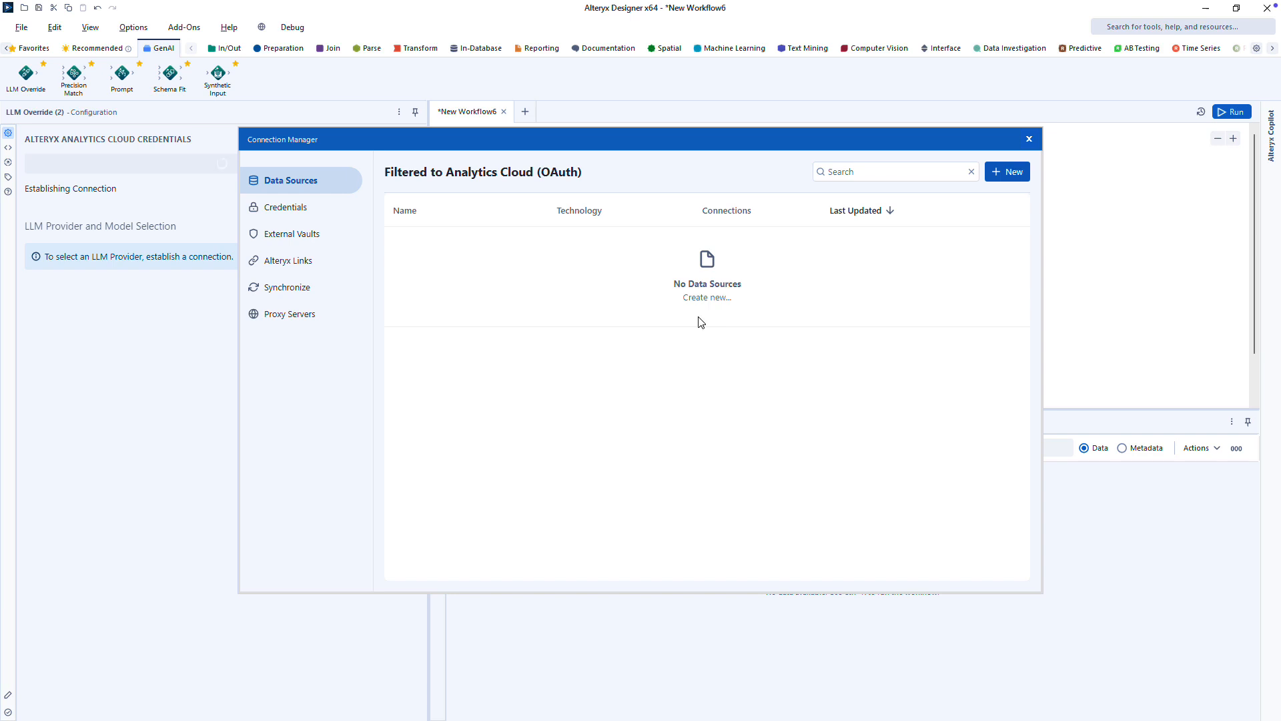
click(1009, 172)
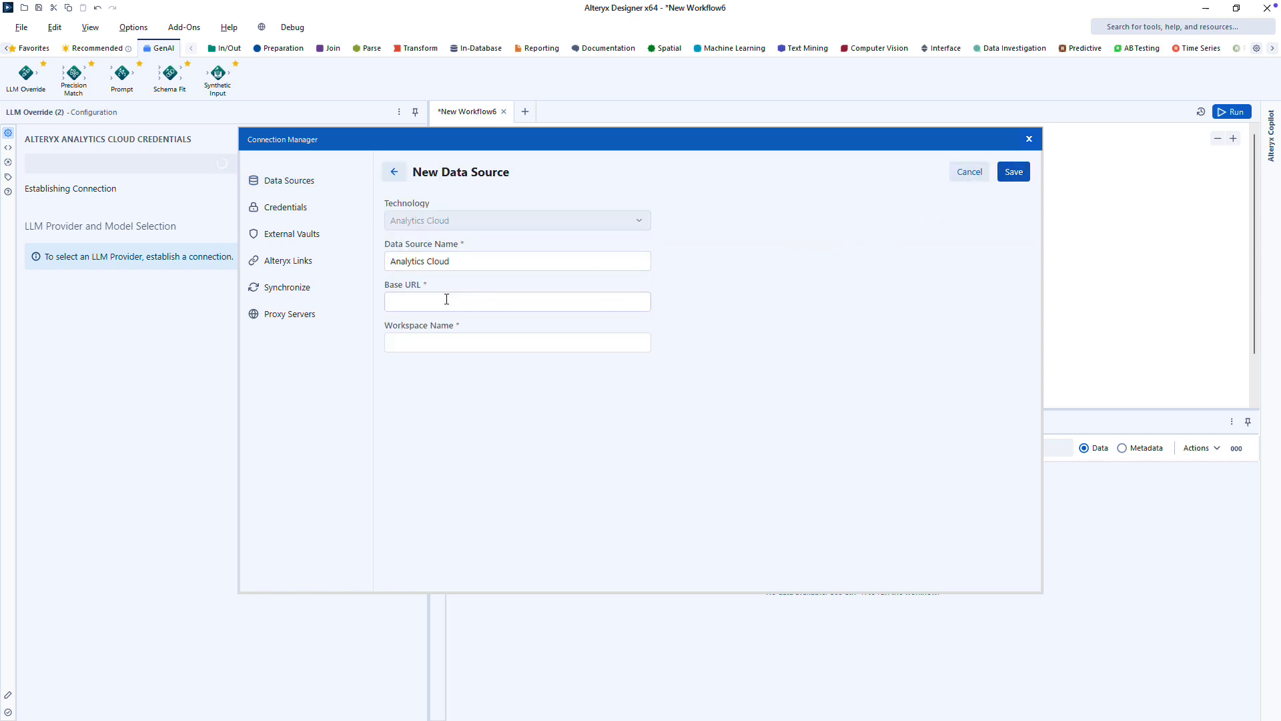
click(439, 303)
text(https://us1.alteryxcloud.com/)
key(Tab)
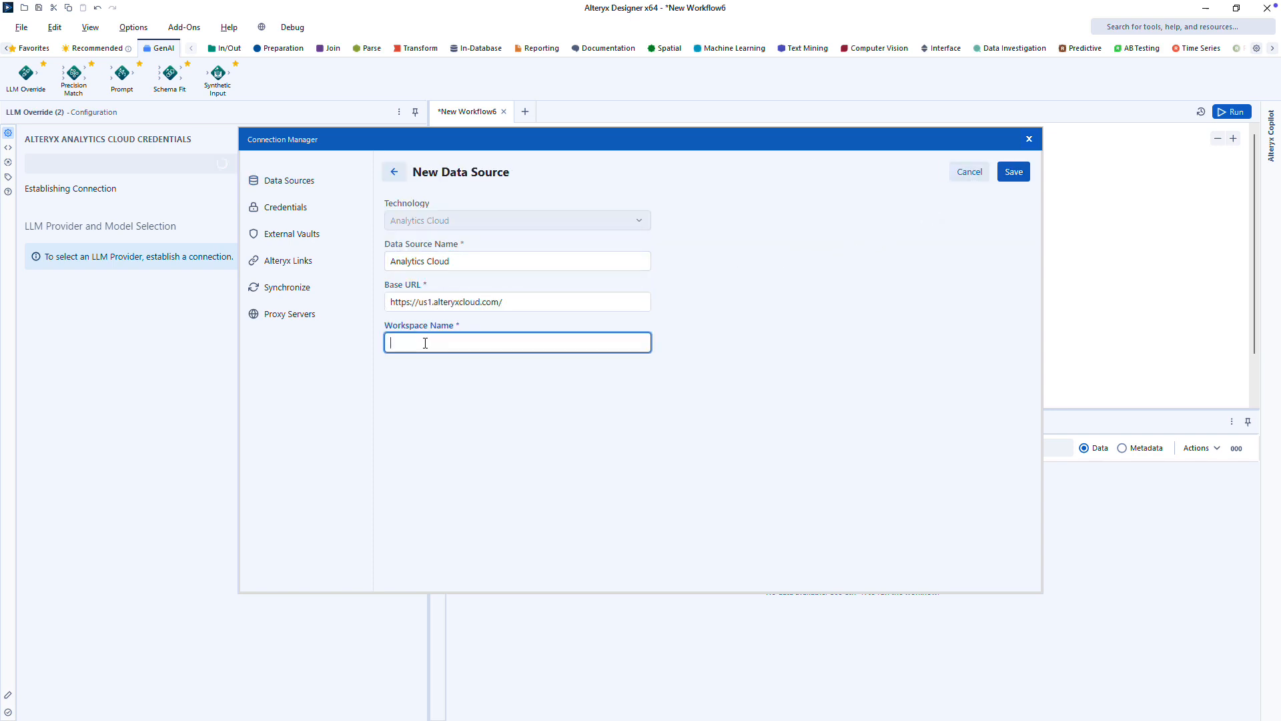
text(generative-ai-tools-1733115600)
click(1010, 172)
Create and link an OIDC connection for the Analytics Cloud data source using a new credential, and return from the browser authentication
click(968, 377)
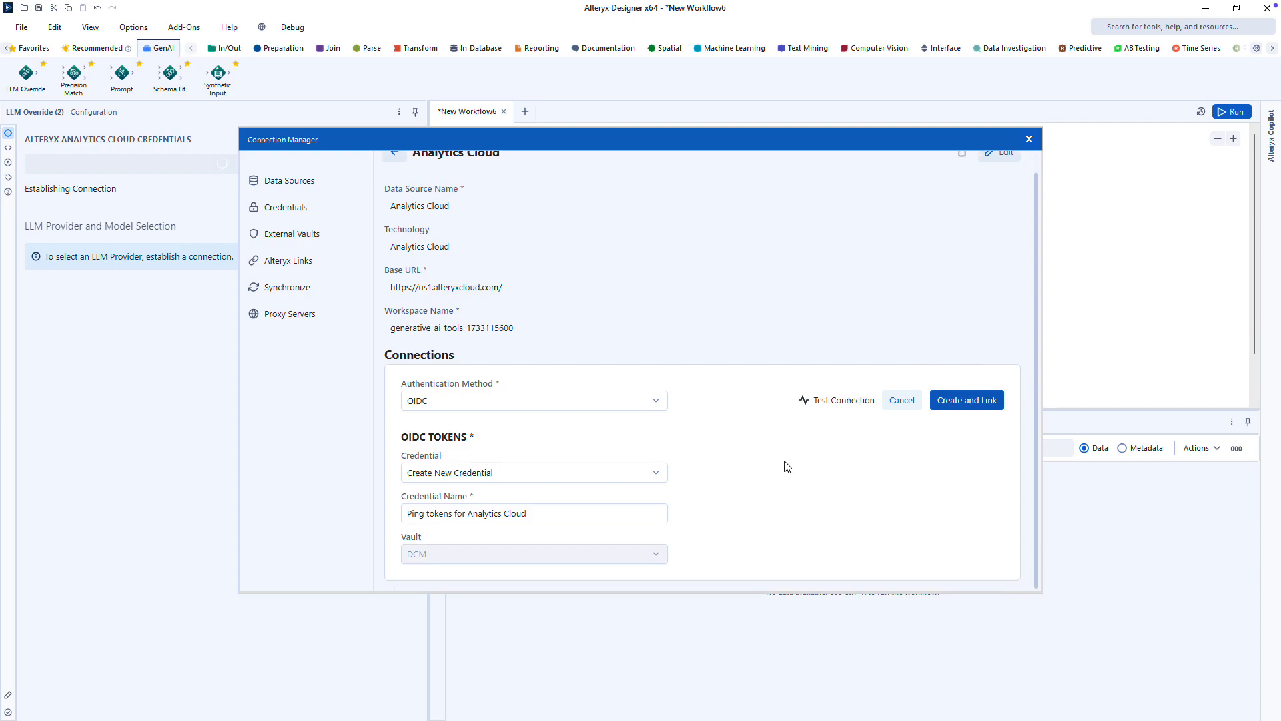
click(969, 401)
click(982, 412)
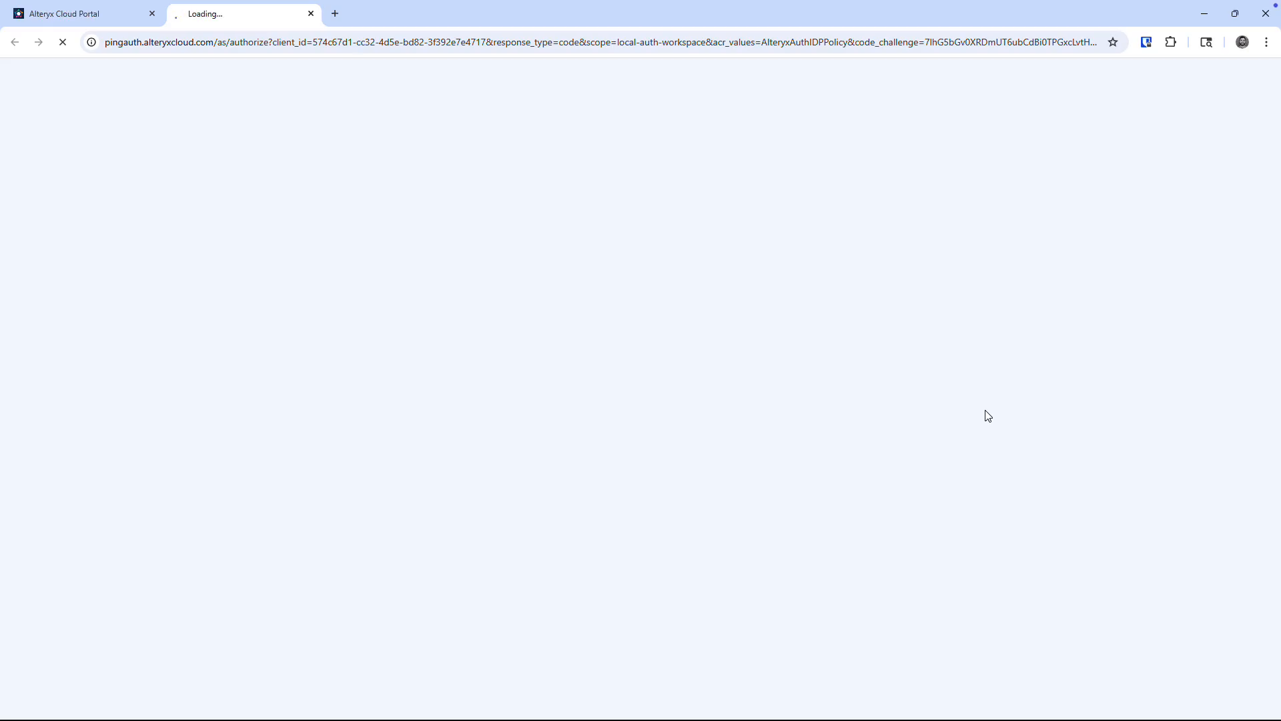
click(1206, 11)
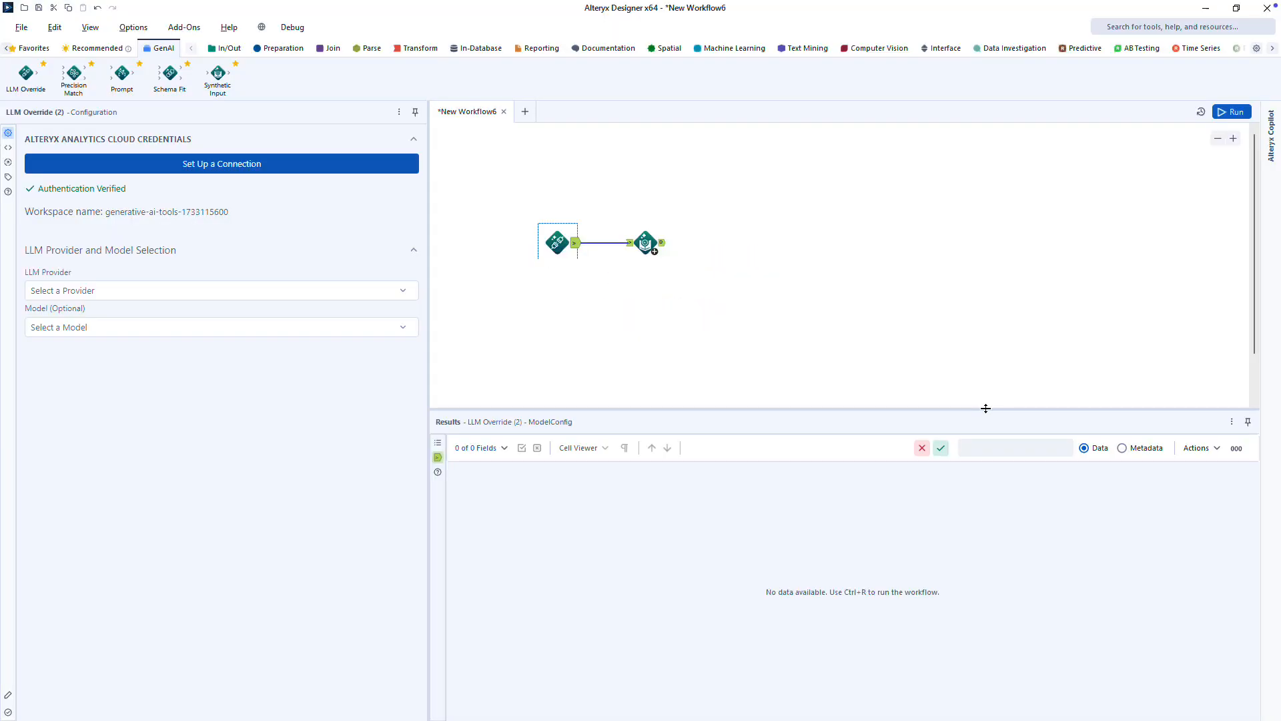
Set the LLM provider to Vertex AI (Alteryx Engineering) and look over the available models
click(314, 293)
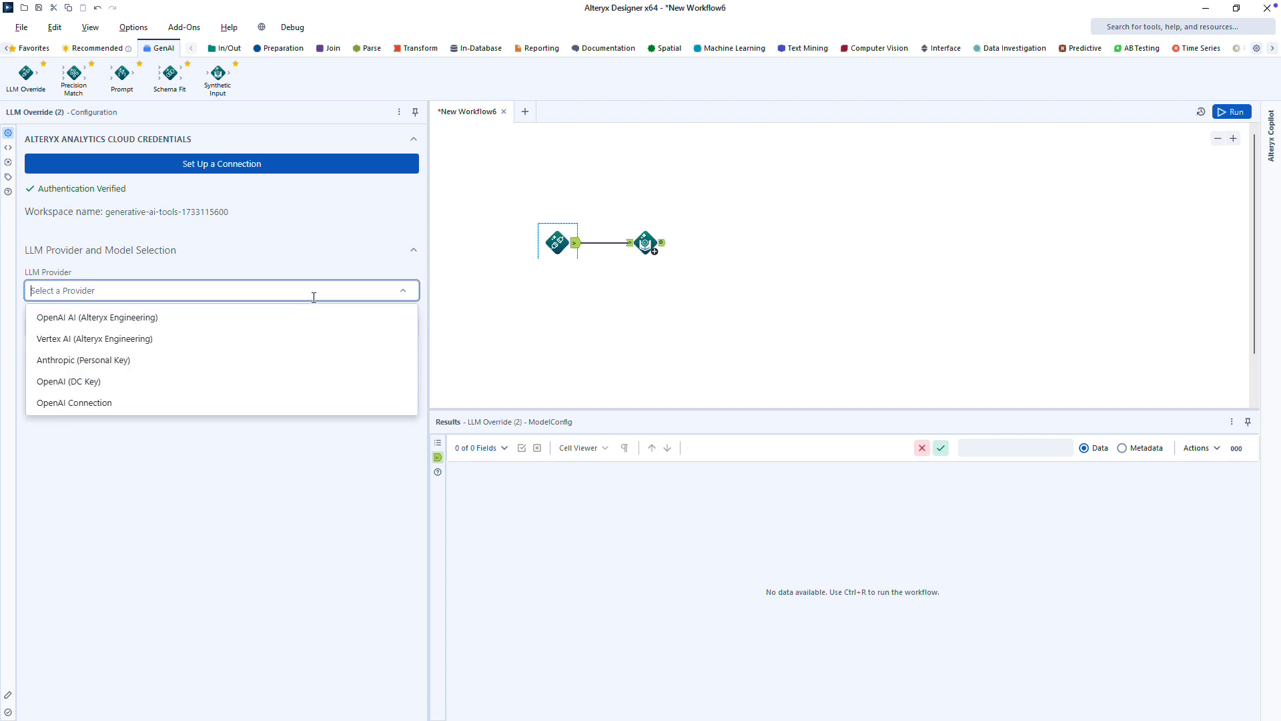
click(245, 344)
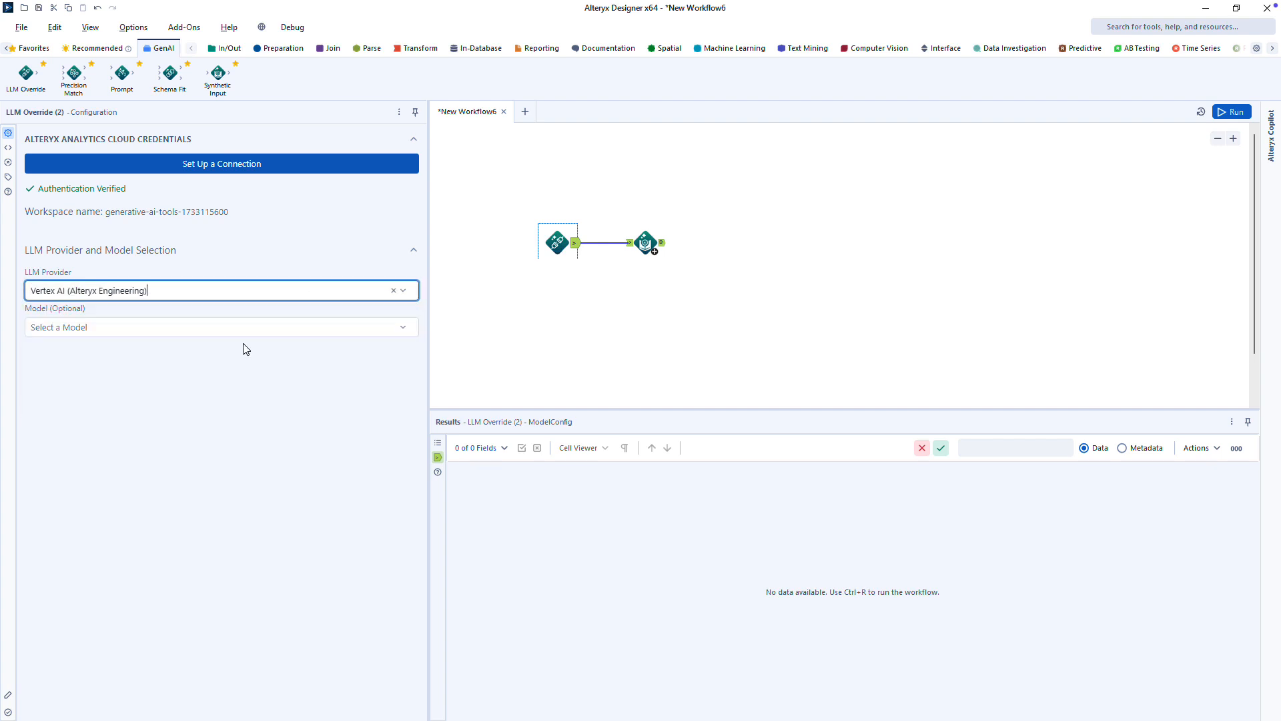
click(245, 328)
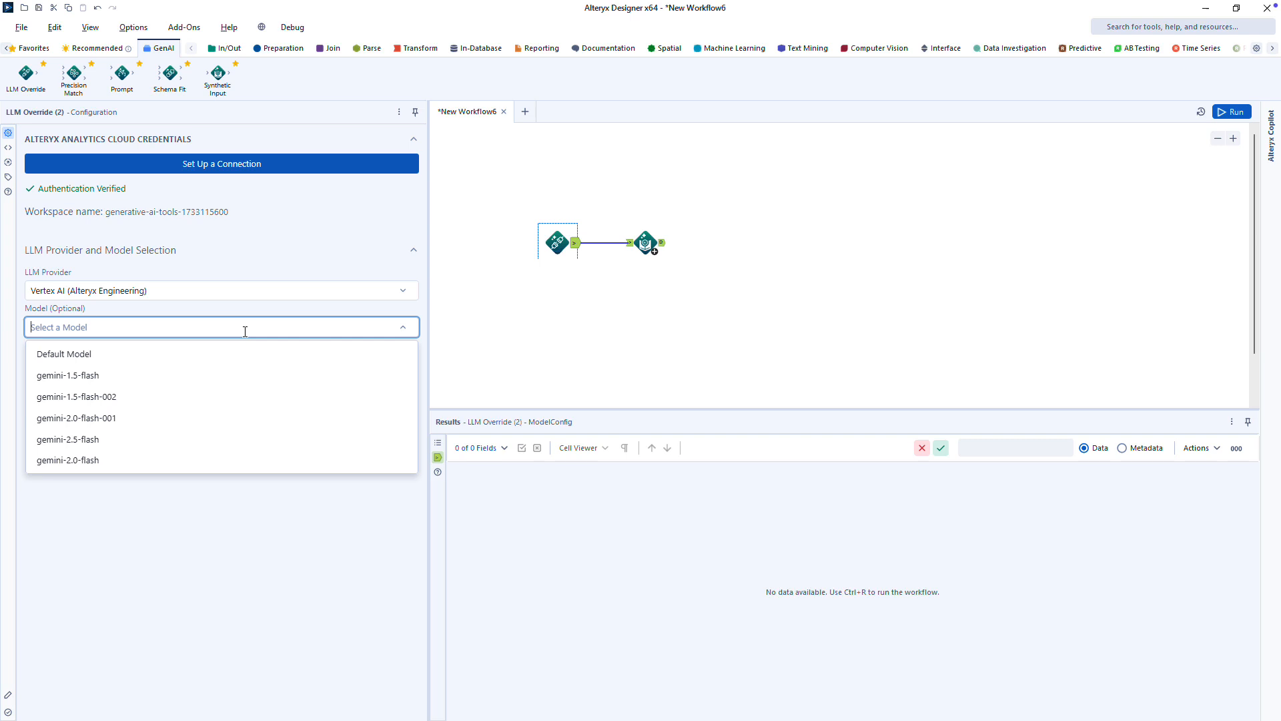
click(245, 332)
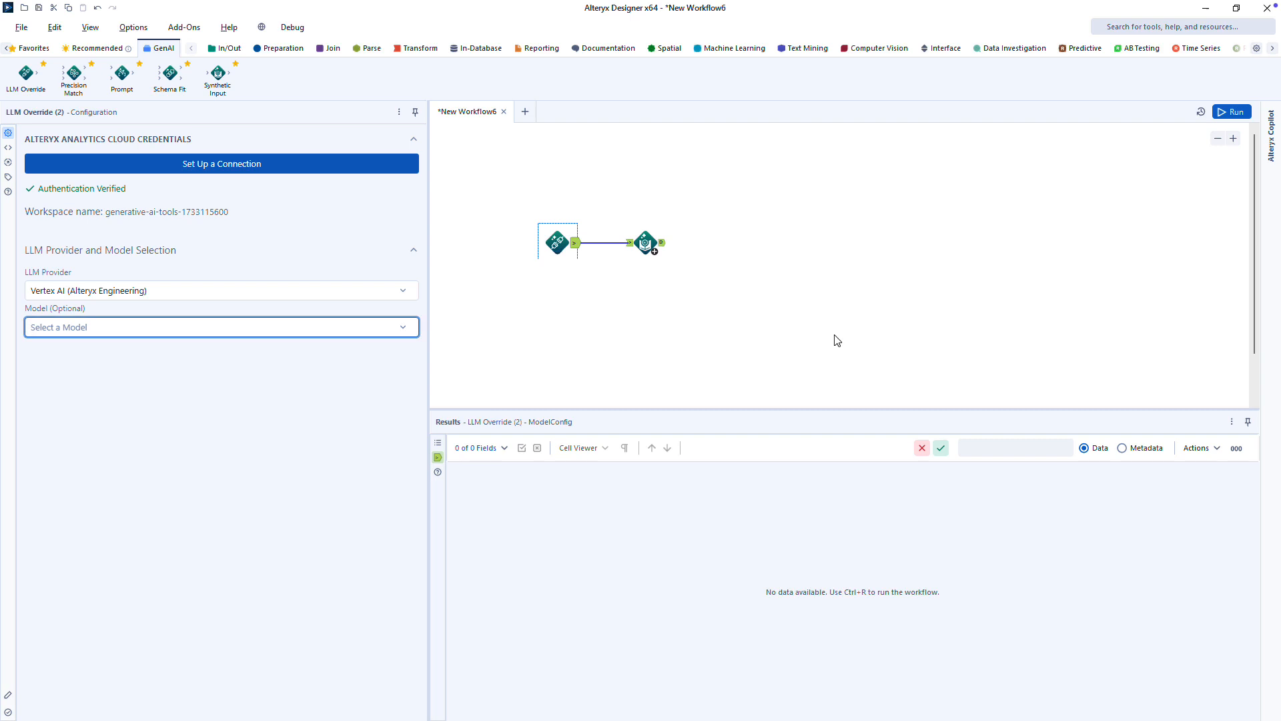
Run the workflow and review the generated records in the Synthetic Input tool's output
click(1231, 111)
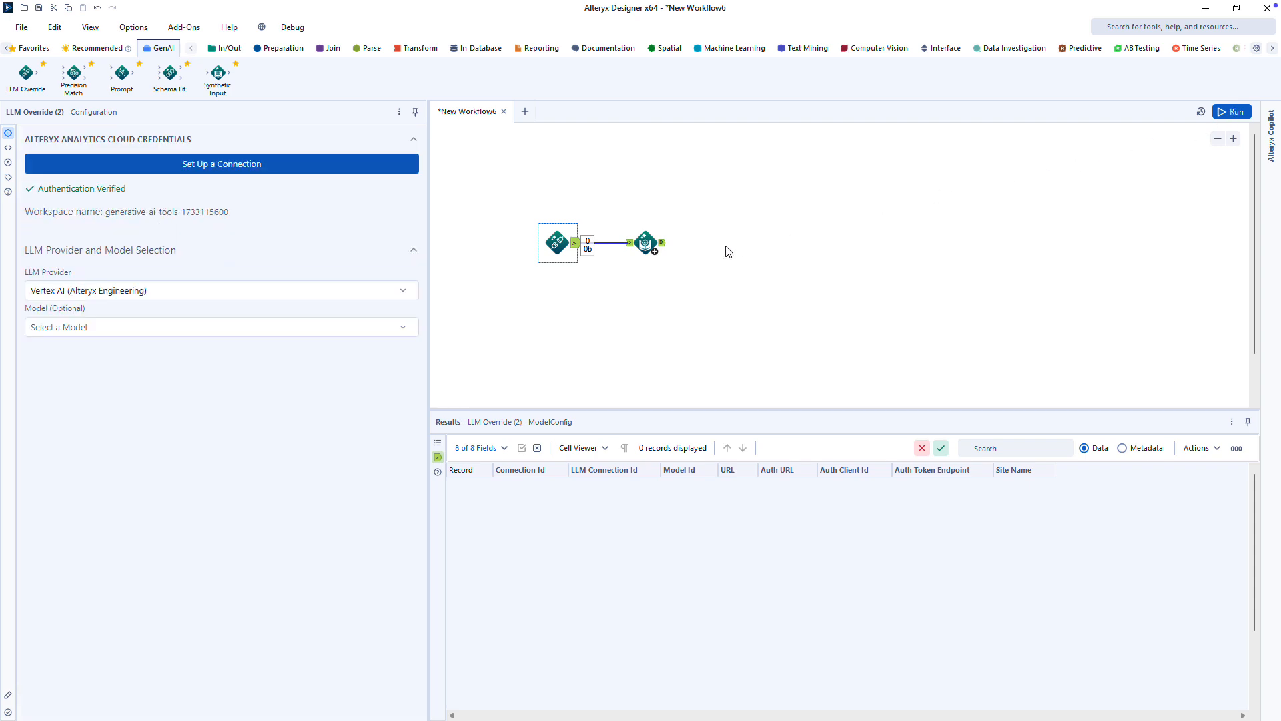
click(657, 247)
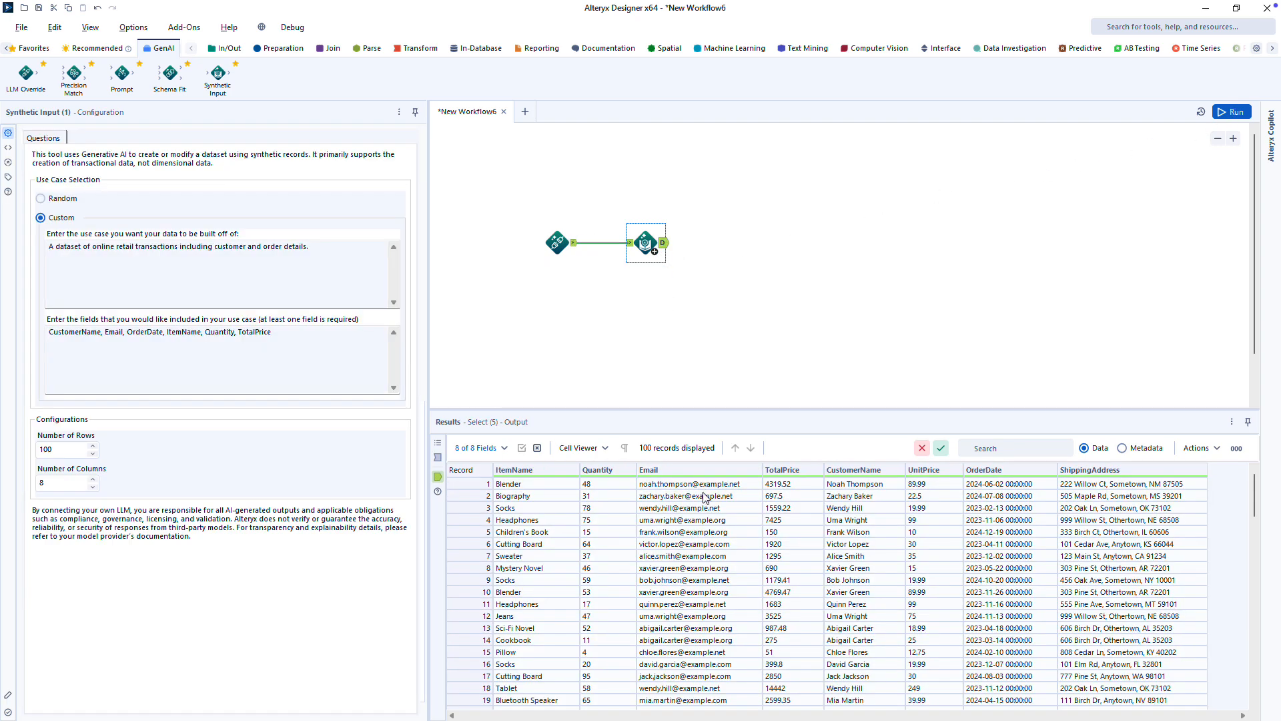
scroll(704, 563, down, 6)
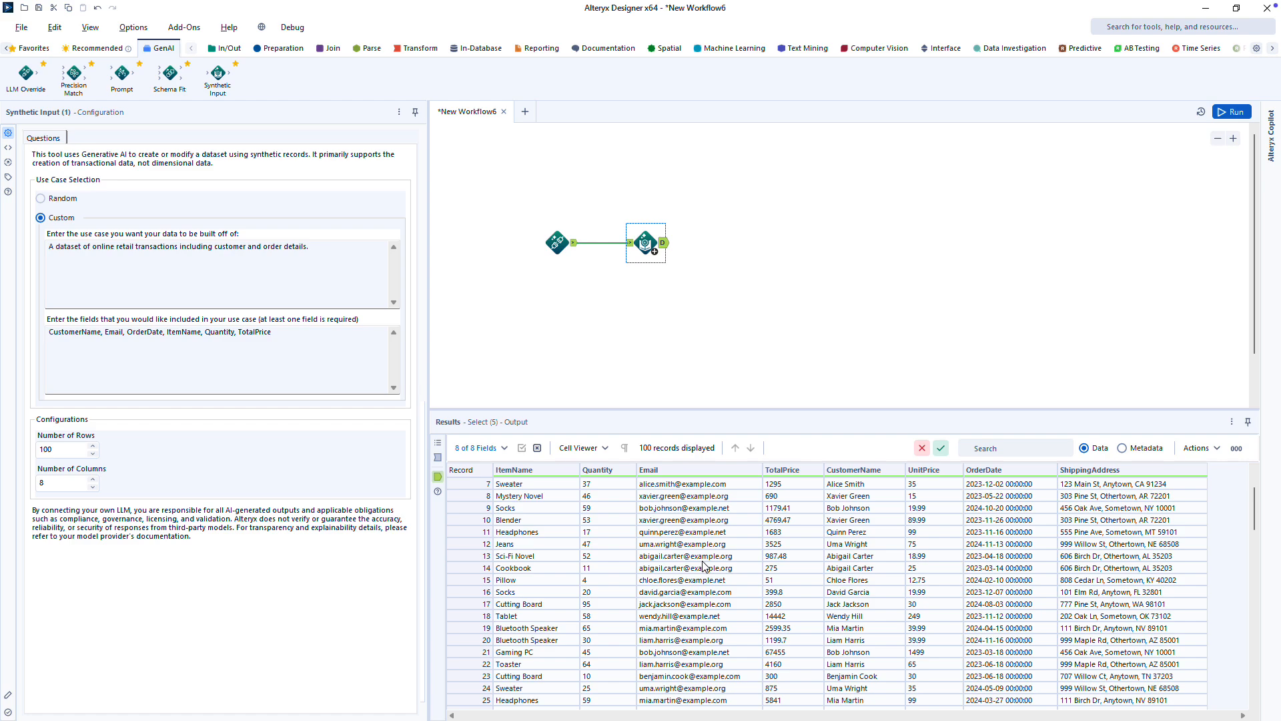
scroll(704, 566, down, 9)
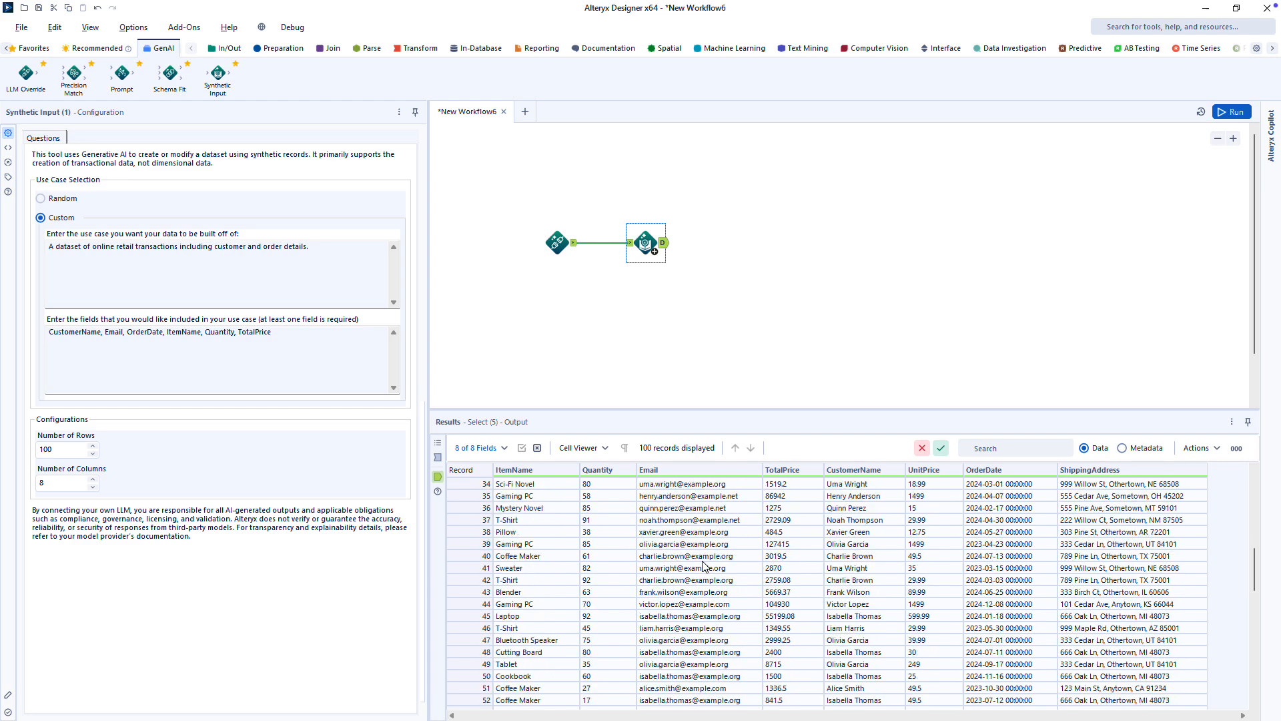
scroll(704, 566, down, 8)
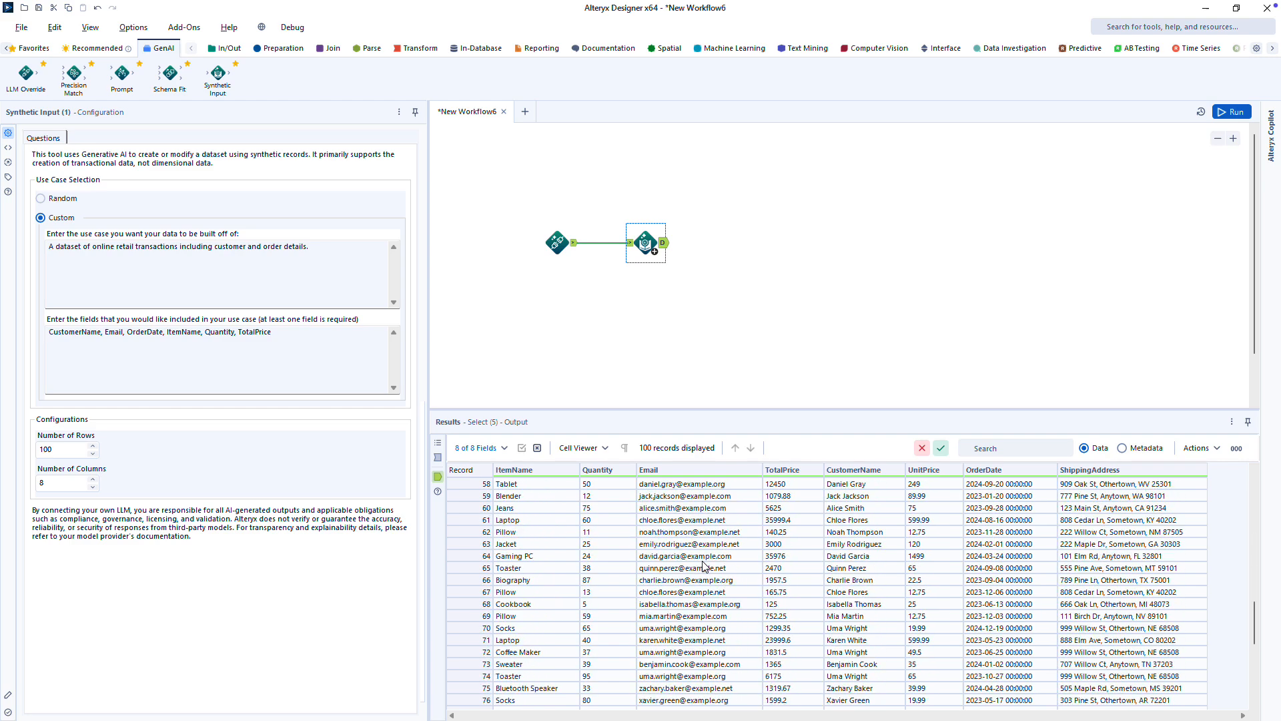
scroll(704, 566, down, 4)
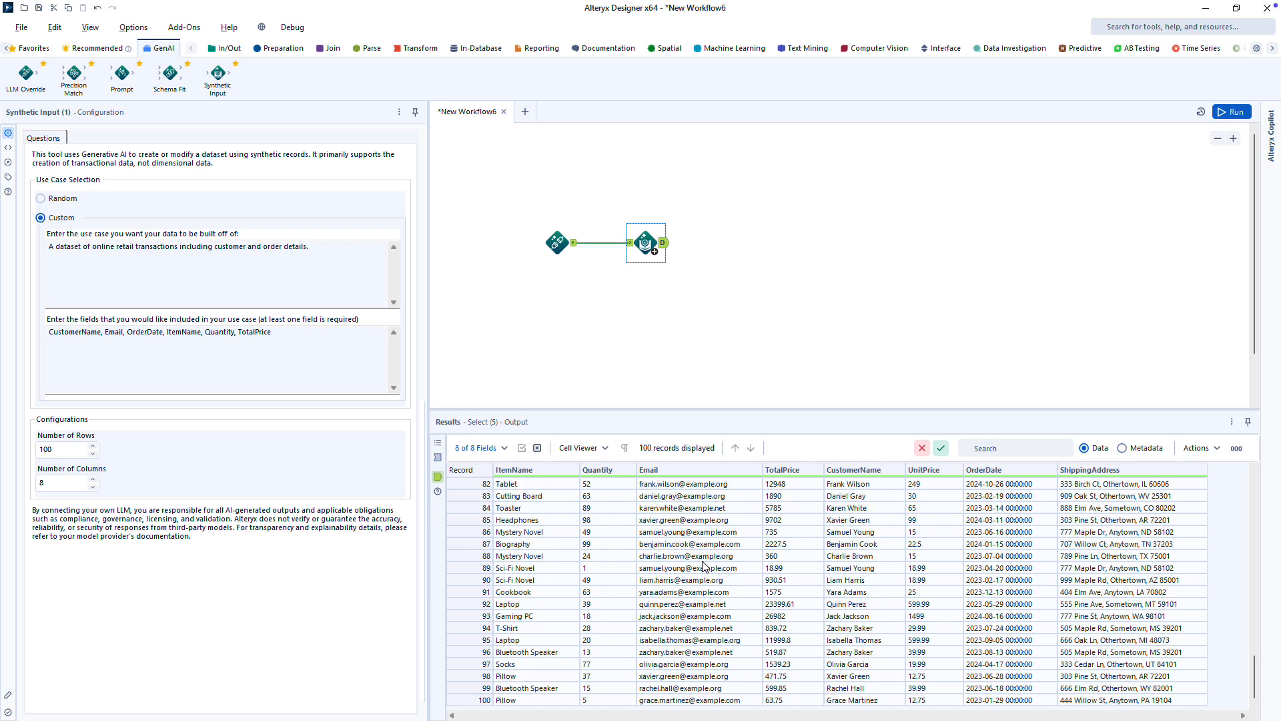
scroll(704, 566, up, 7)
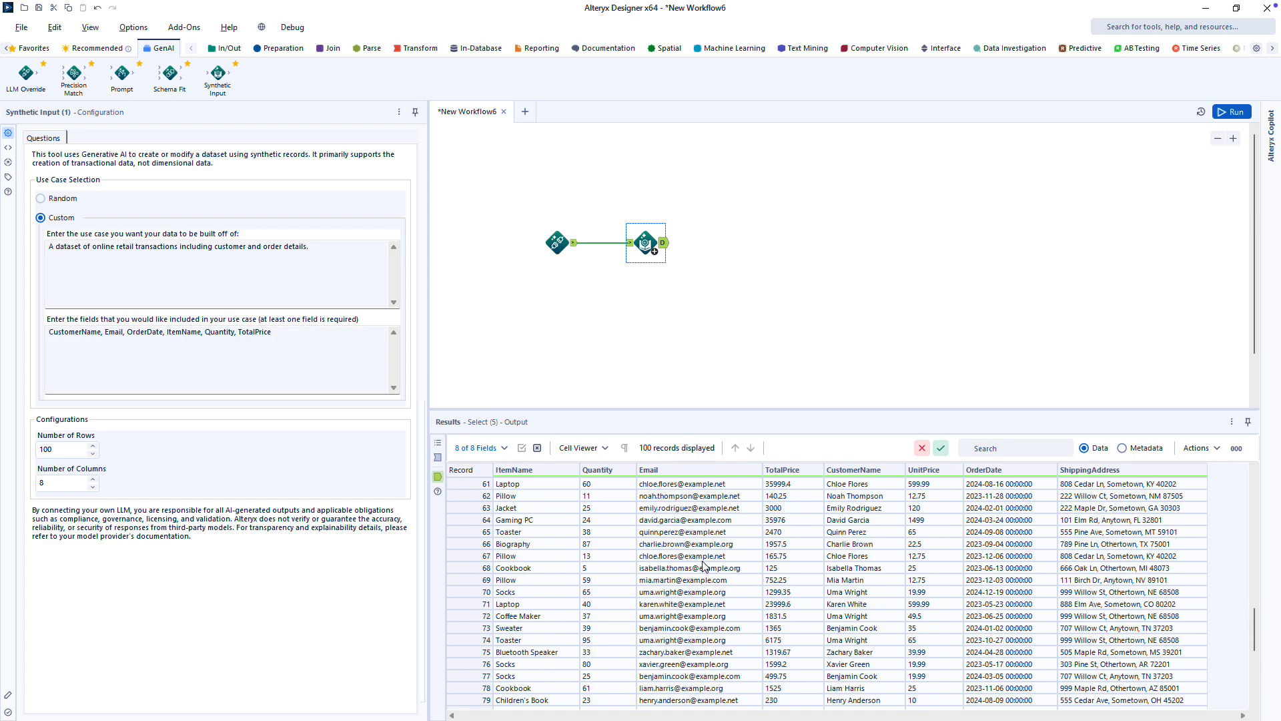
scroll(704, 566, up, 20)
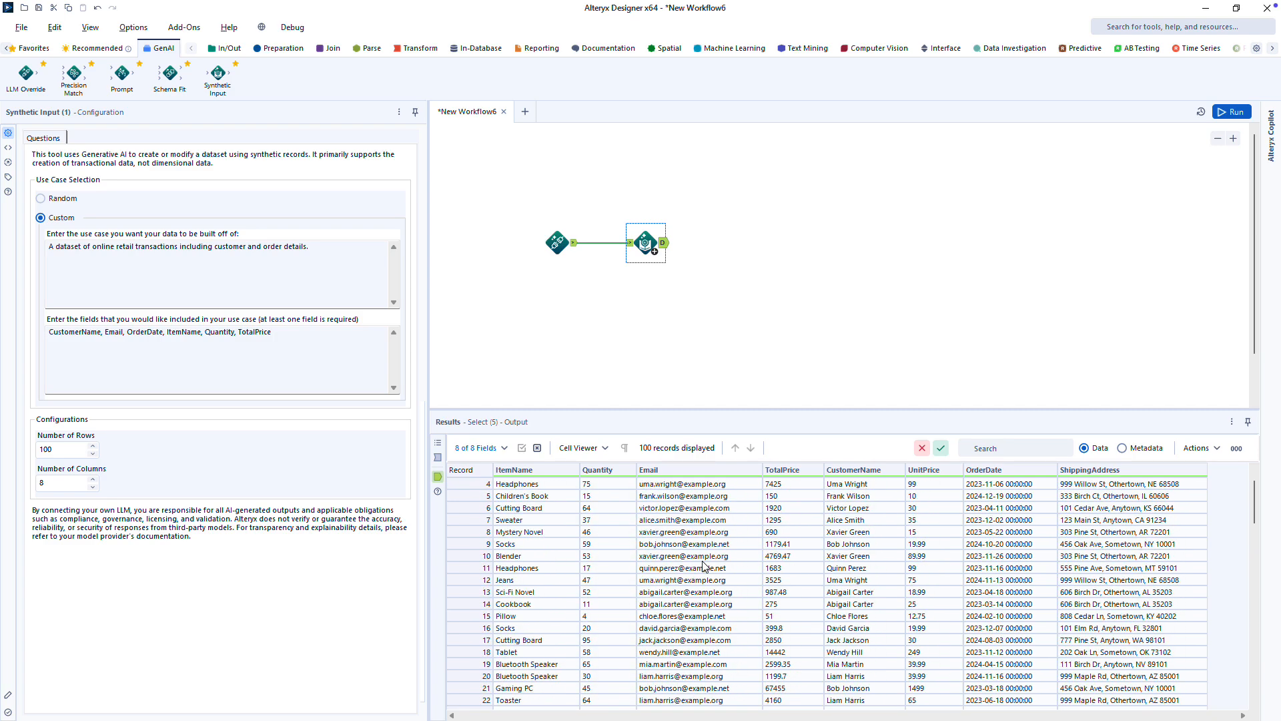